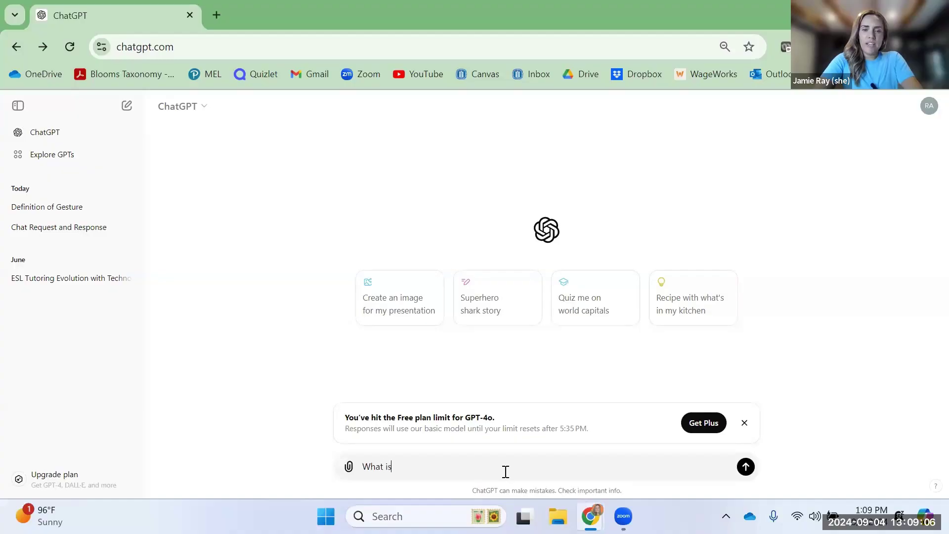
# - Ask 'What is an adjective clause?' and follow up with 'make it more simple'
pyautogui.press('BackSpace')
pyautogui.write('a')
pyautogui.write('djective clause?')
pyautogui.press('Return')
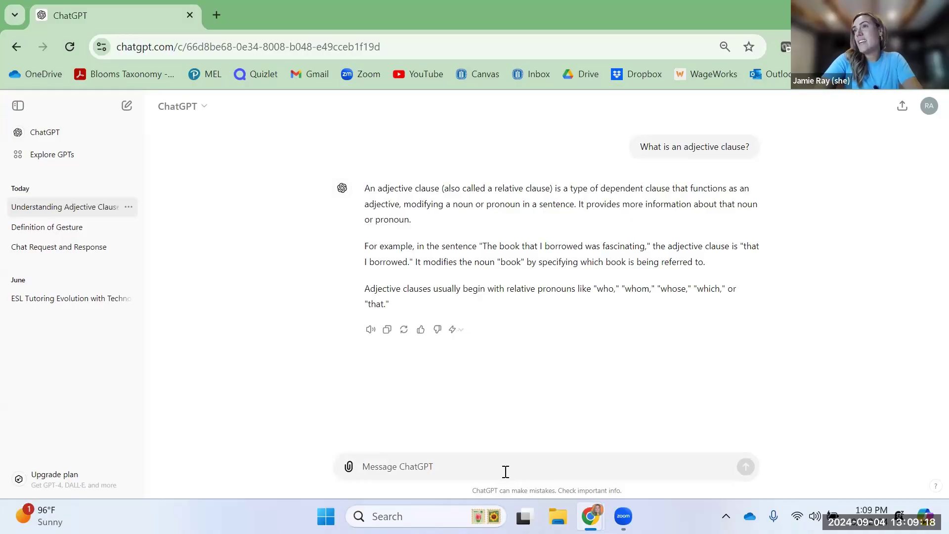
pyautogui.write('make it more simpl')
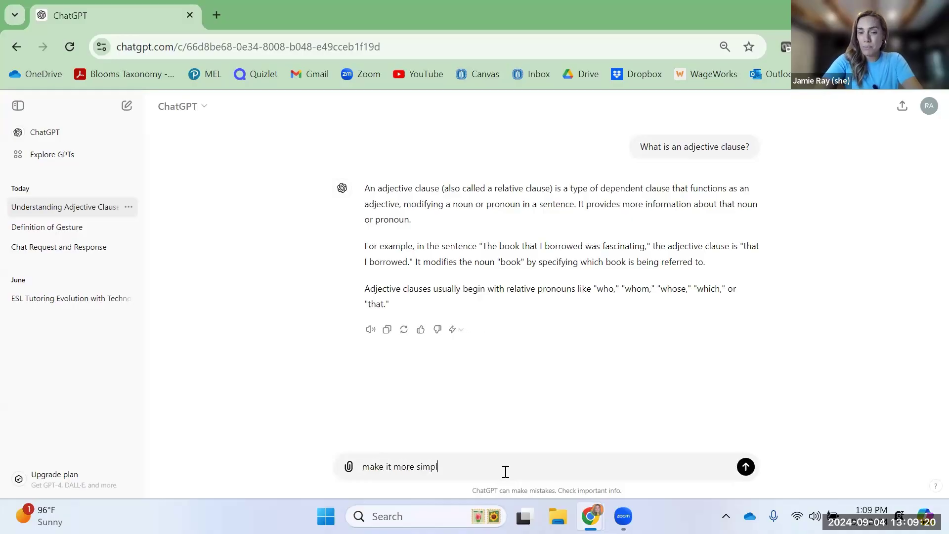
pyautogui.write('e')
pyautogui.press('Return')
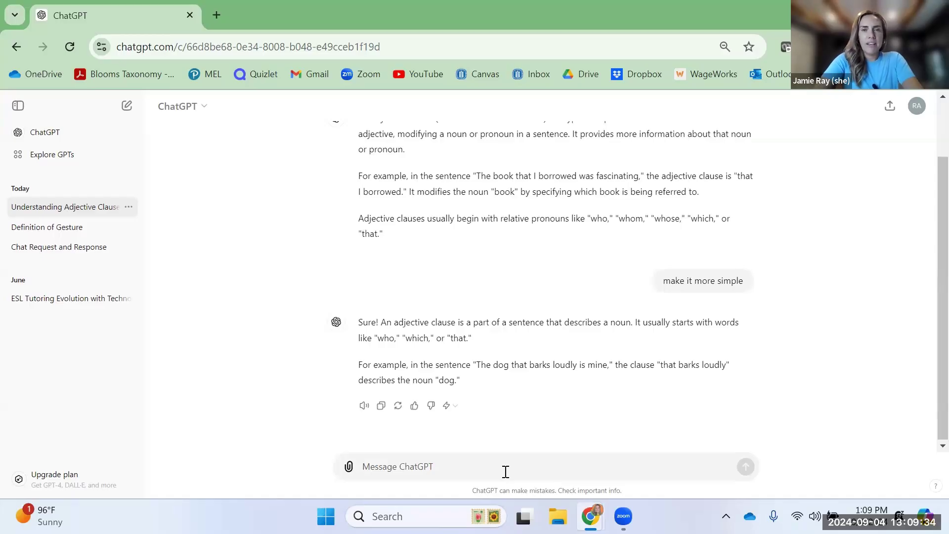
# - Request five adjective clause examples, then ask why adjective clauses start with different words
pyautogui.write('Give me ')
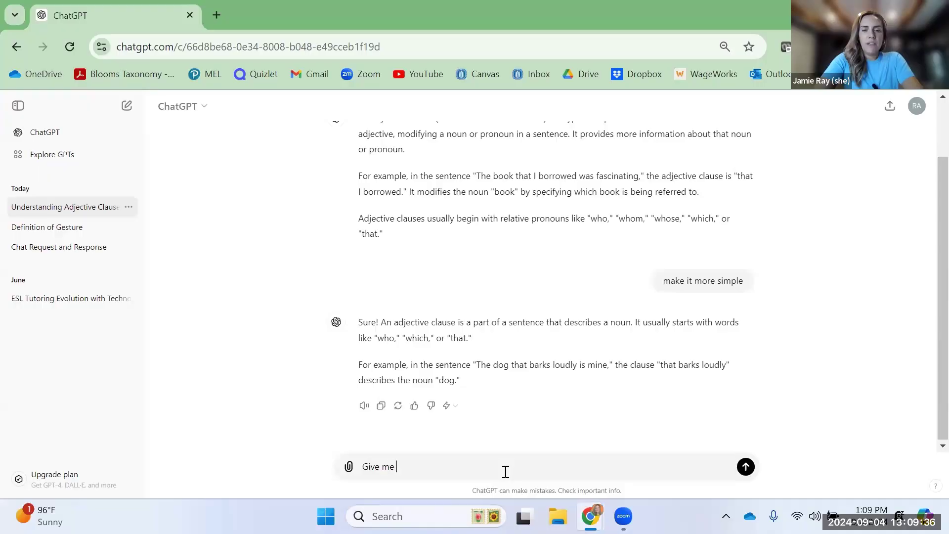
pyautogui.write('five examples of adje')
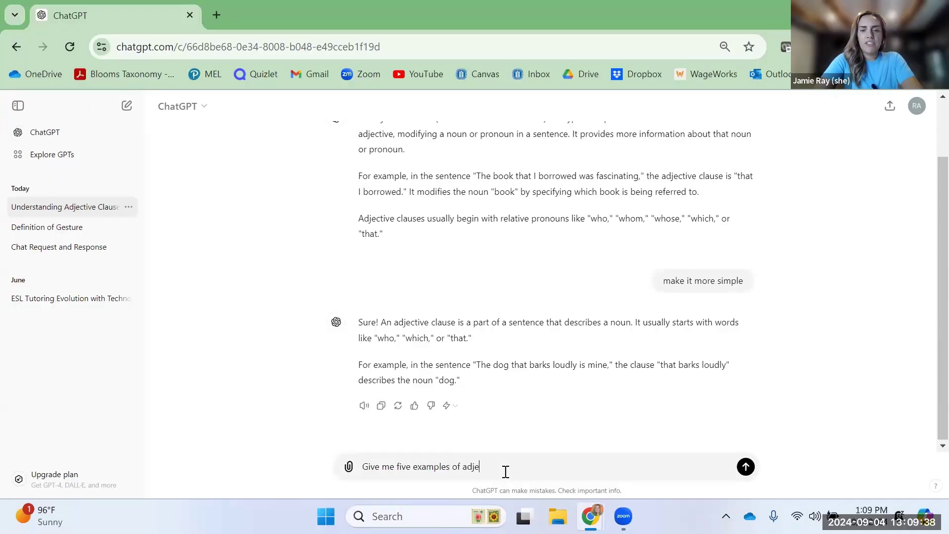
pyautogui.write('ctive clauses')
pyautogui.press('Return')
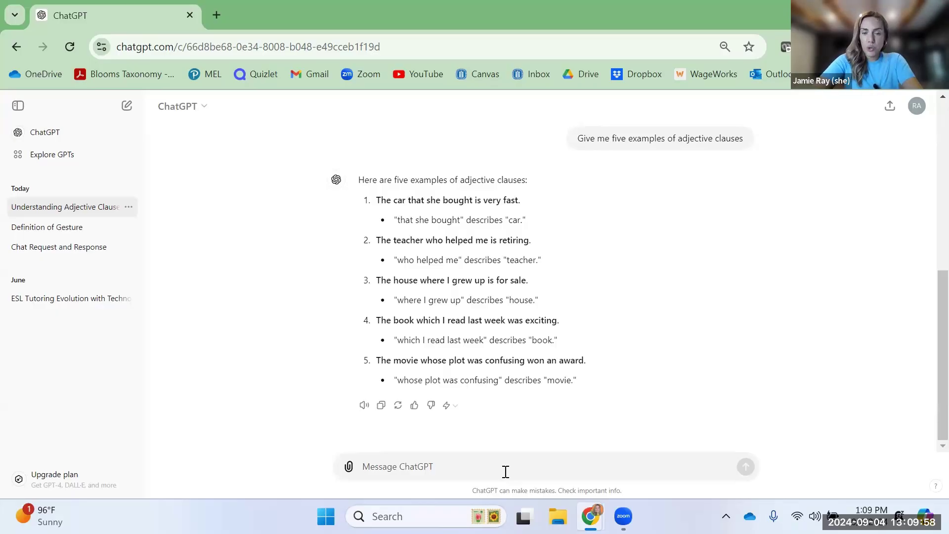
pyautogui.write('why doe')
pyautogui.press('BackSpace')
pyautogui.write('adjective ')
pyautogui.write('clauses start with o')
pyautogui.write('ifferent words')
pyautogui.press('Return')
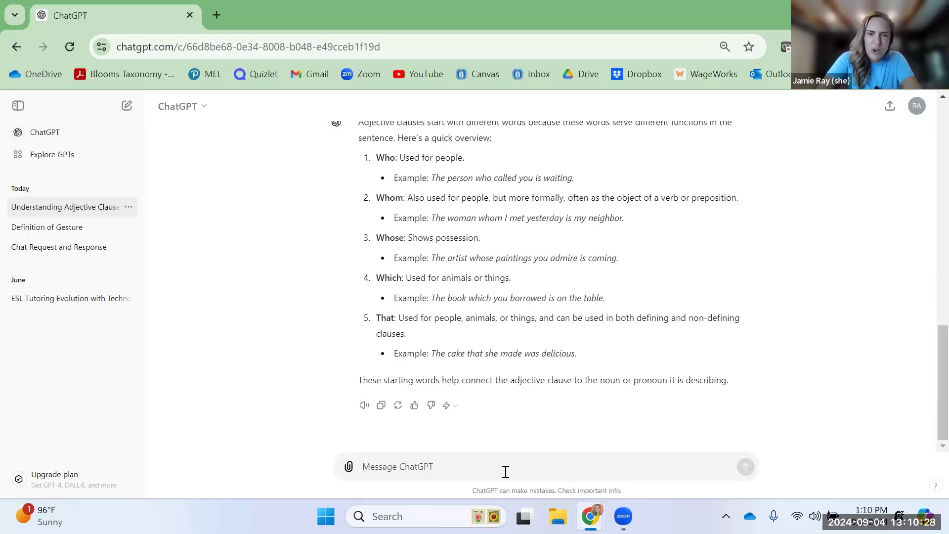
# - Ask what's the difference between who and whom in adjective clauses
pyautogui.write('What ot')
pyautogui.press('BackSpace')
pyautogui.press('BackSpace')
pyautogui.press('BackSpace')
pyautogui.write("'s the difference between who and whom in adjective clause")
pyautogui.press('Return')
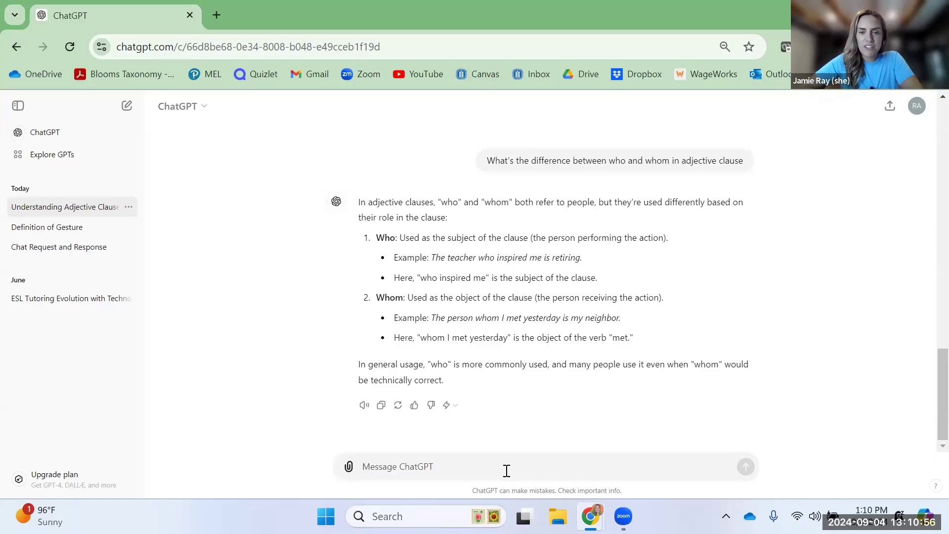
# - Request more examples of whom used as the object of an adjective clause
pyautogui.write('Give me m')
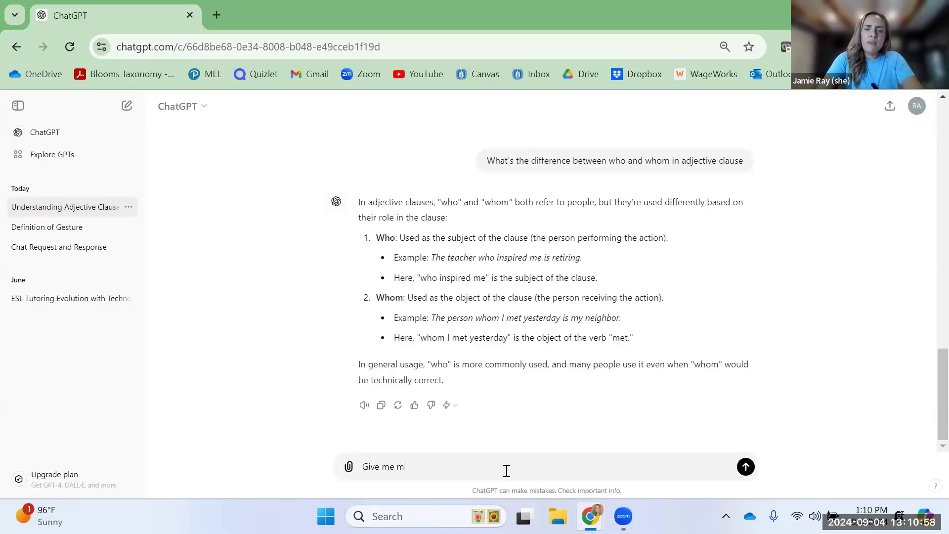
pyautogui.write('ore example s')
pyautogui.press('BackSpace')
pyautogui.press('BackSpace')
pyautogui.write('s ')
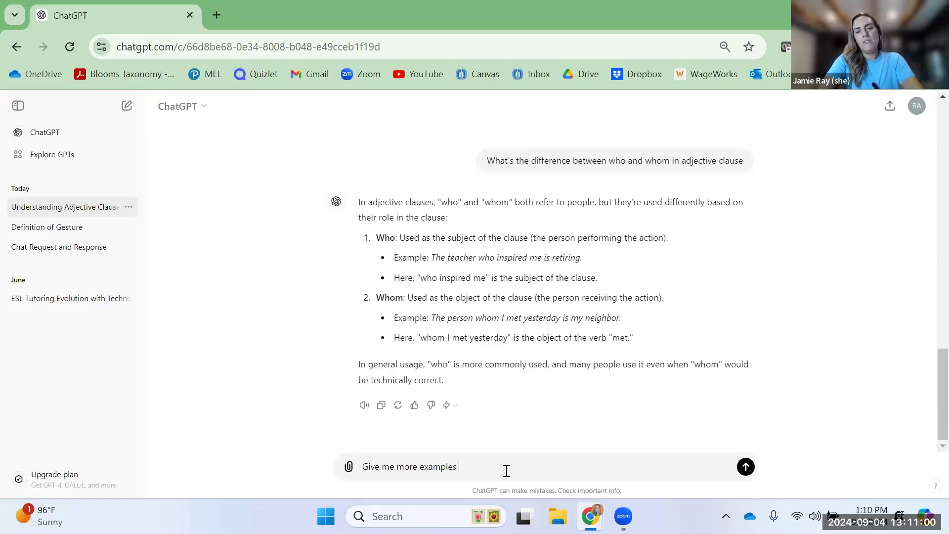
pyautogui.write('of whom used as the subj')
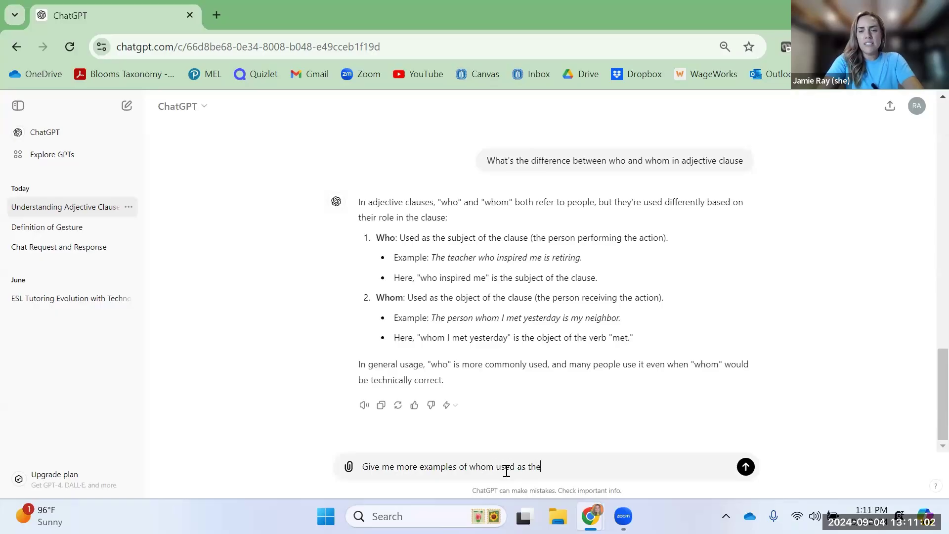
pyautogui.press('BackSpace')
pyautogui.press('BackSpace')
pyautogui.press('BackSpace')
pyautogui.press('BackSpace')
pyautogui.write('obejc')
pyautogui.press('BackSpace')
pyautogui.press('BackSpace')
pyautogui.press('BackSpace')
pyautogui.write('ject of an ad')
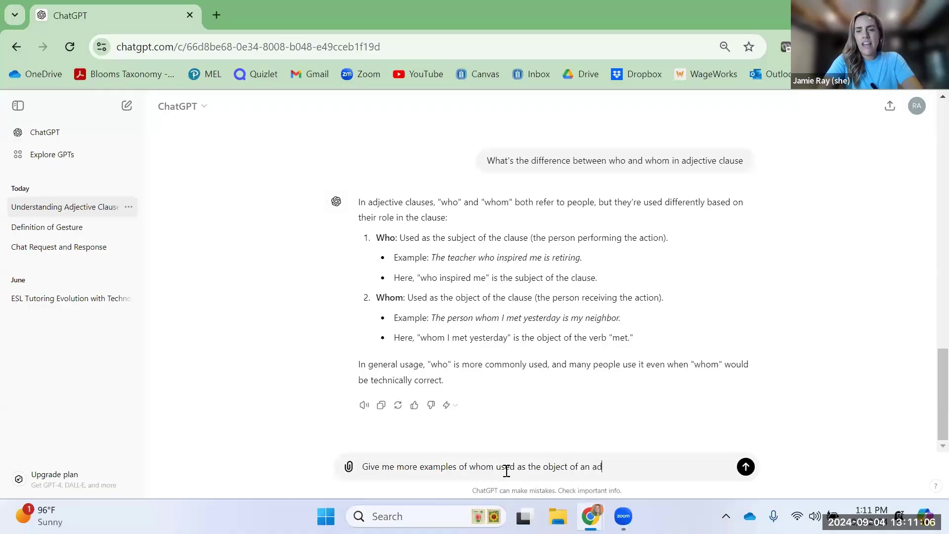
pyautogui.write('jective clause')
pyautogui.press('Return')
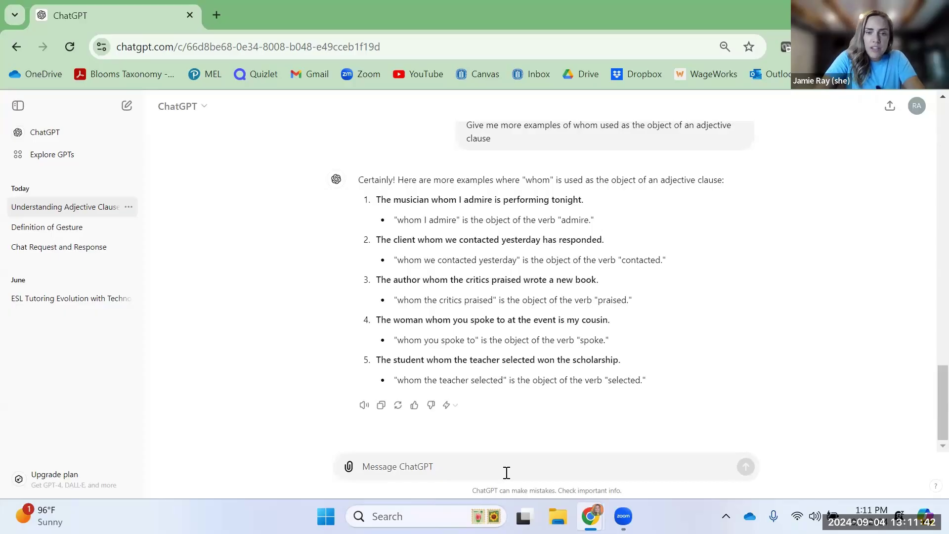
# - Ask what's wrong with 'I met a man that he is very nice', then request more explanation
pyautogui.write("What's wron")
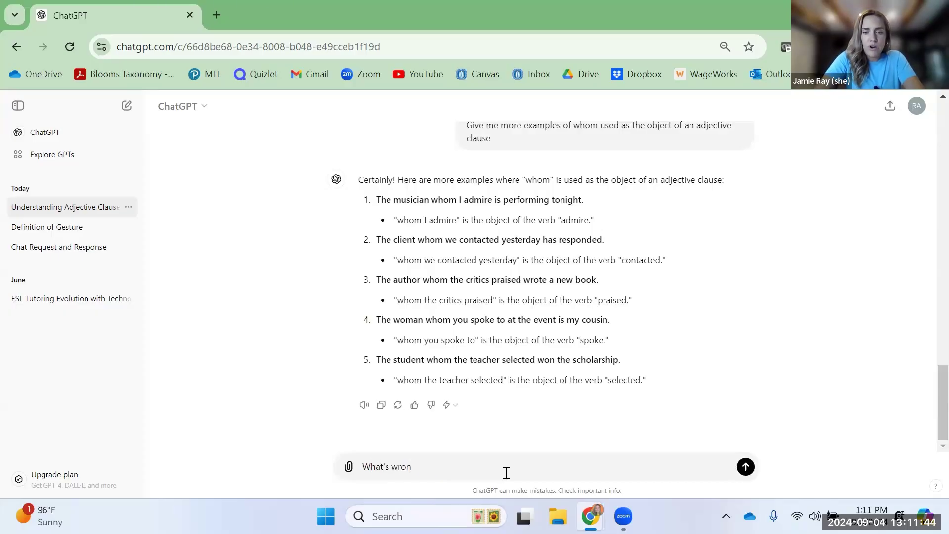
pyautogui.write('g with this sentence: ')
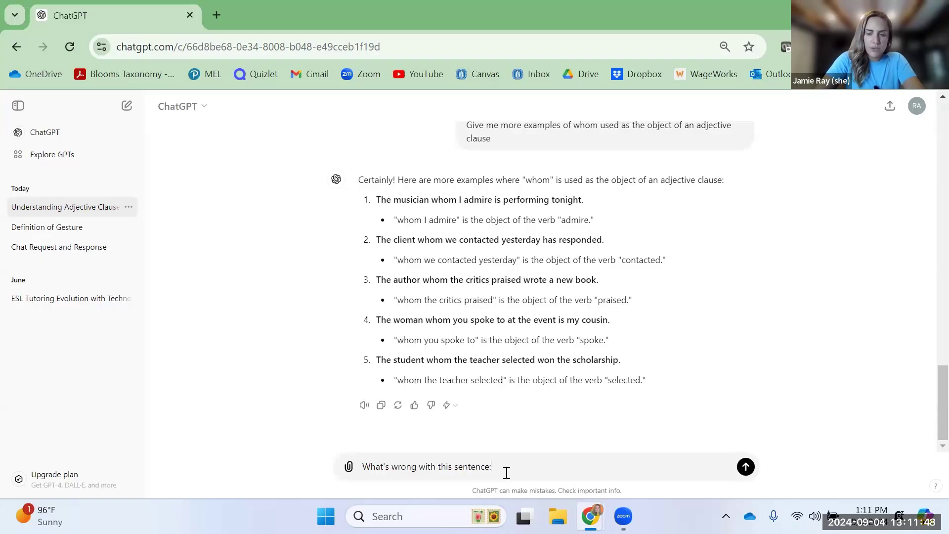
pyautogui.write('I ')
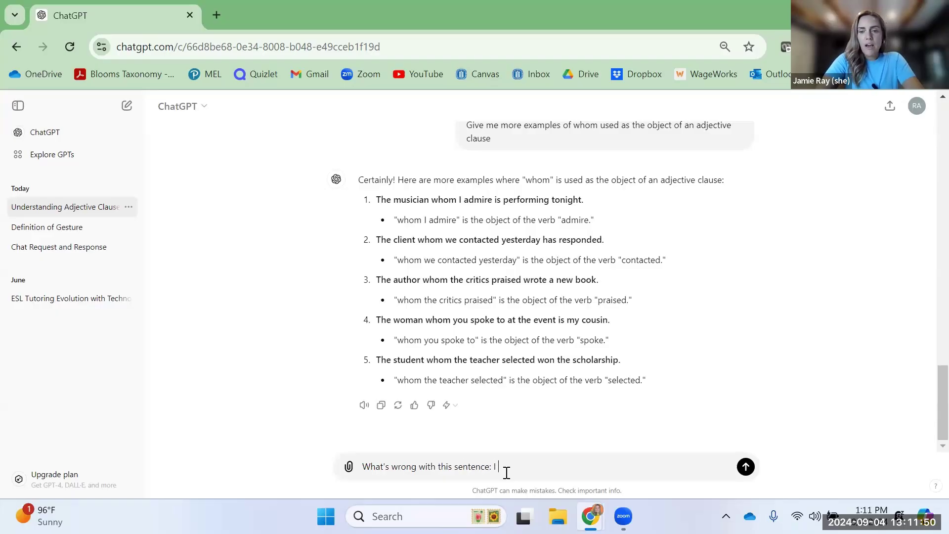
pyautogui.write('met a man that he is very nice.')
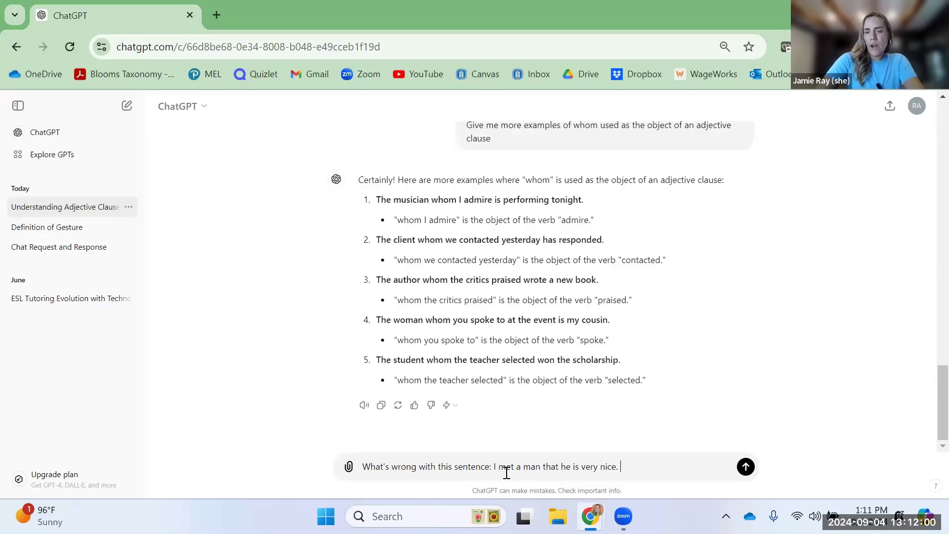
pyautogui.press('BackSpace')
pyautogui.press('BackSpace')
pyautogui.write('?')
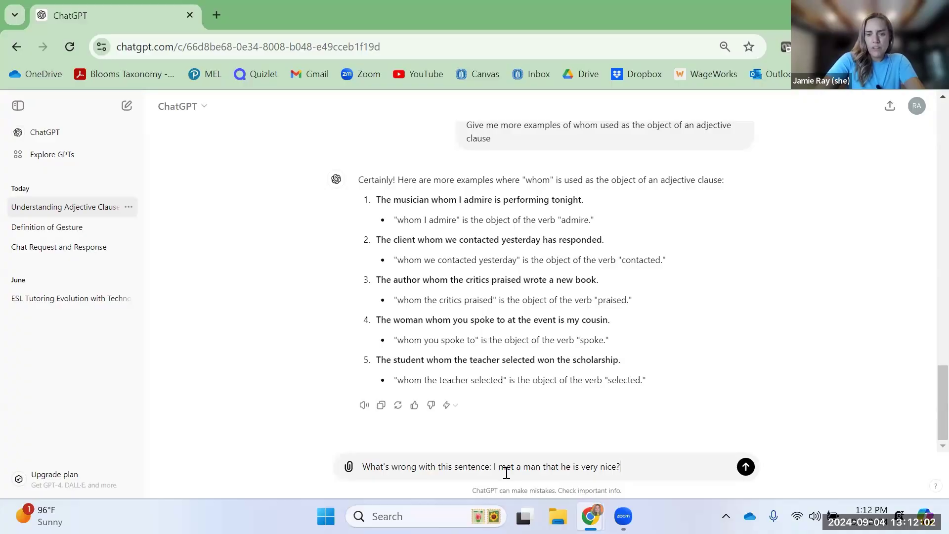
pyautogui.press('BackSpace')
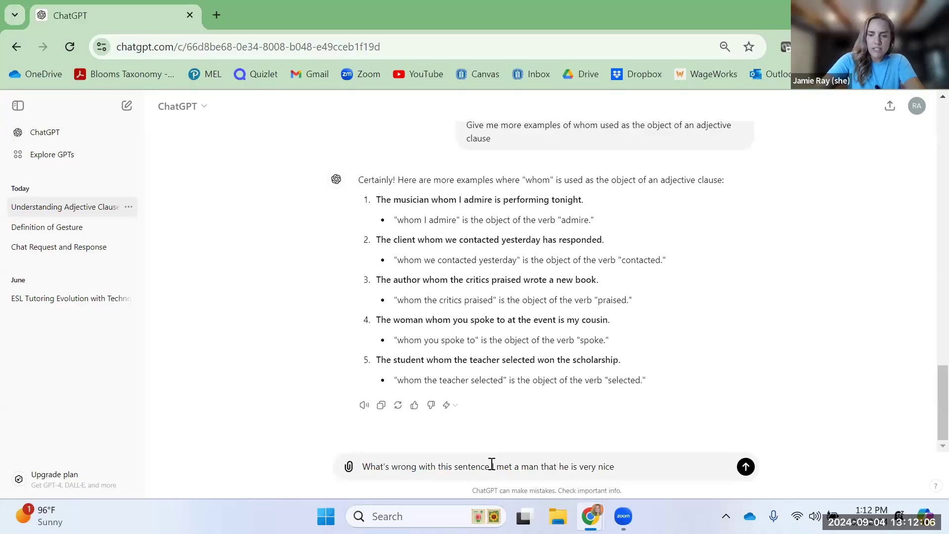
pyautogui.press('Return')
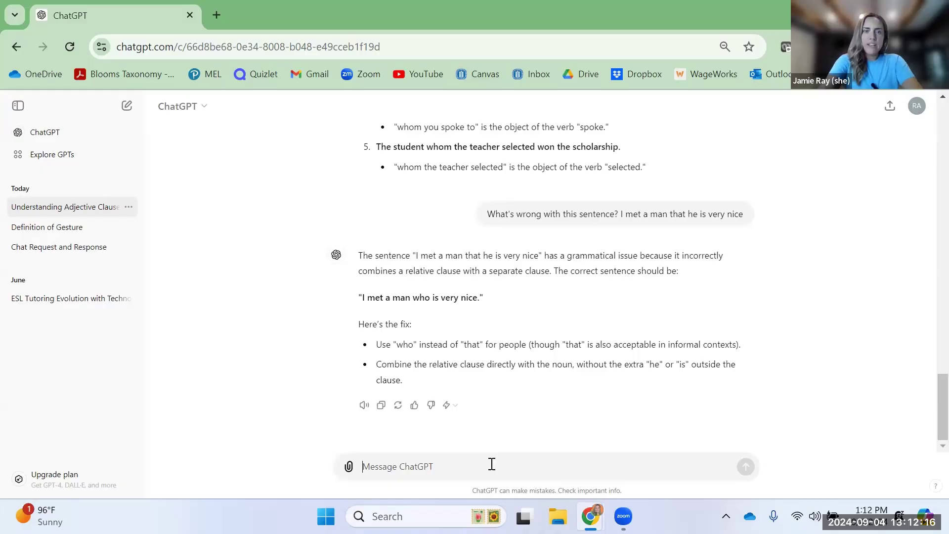
pyautogui.write('I need more explanation')
pyautogui.press('Return')
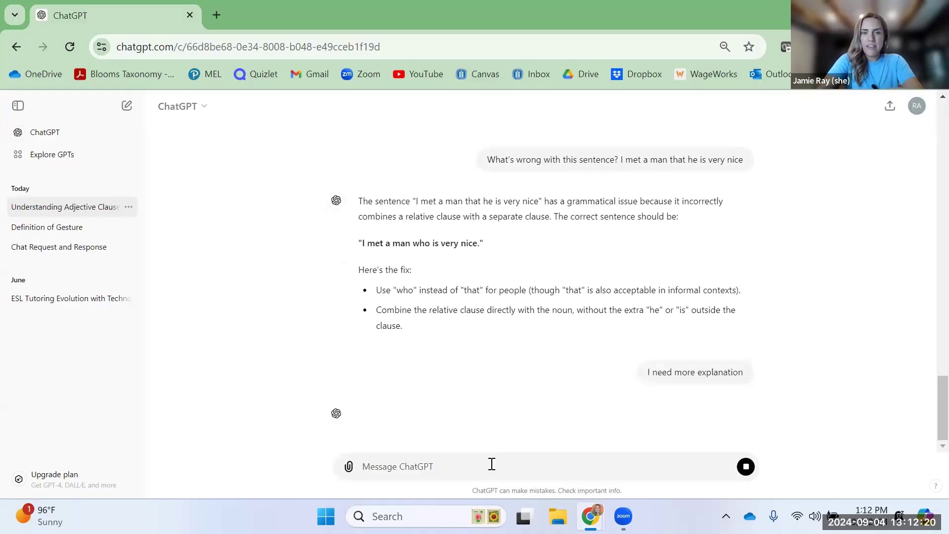